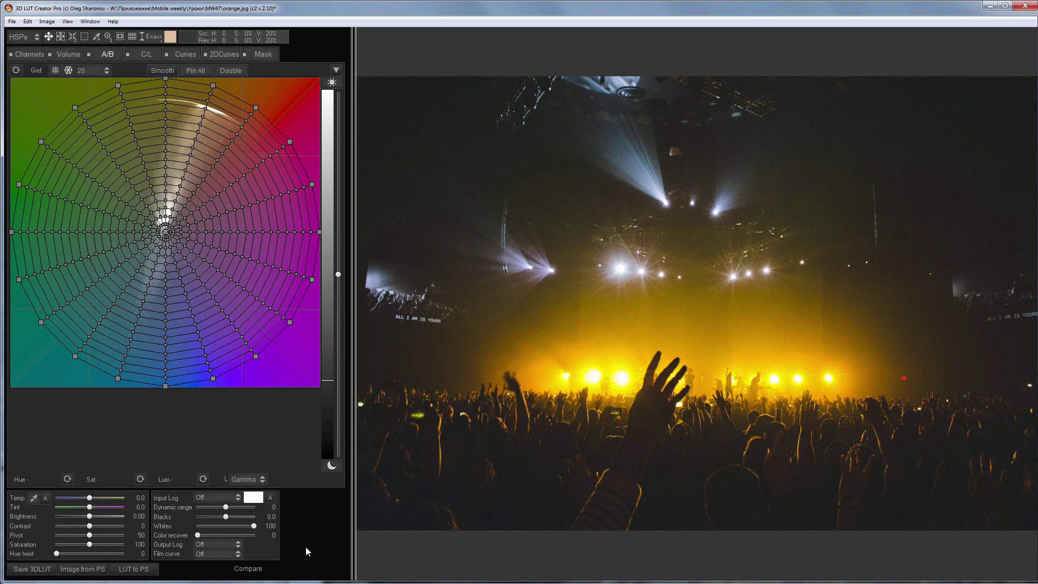
# Sample a bright-to-dark orange gradient along the concert photo's stage glow.
pyautogui.press('r')
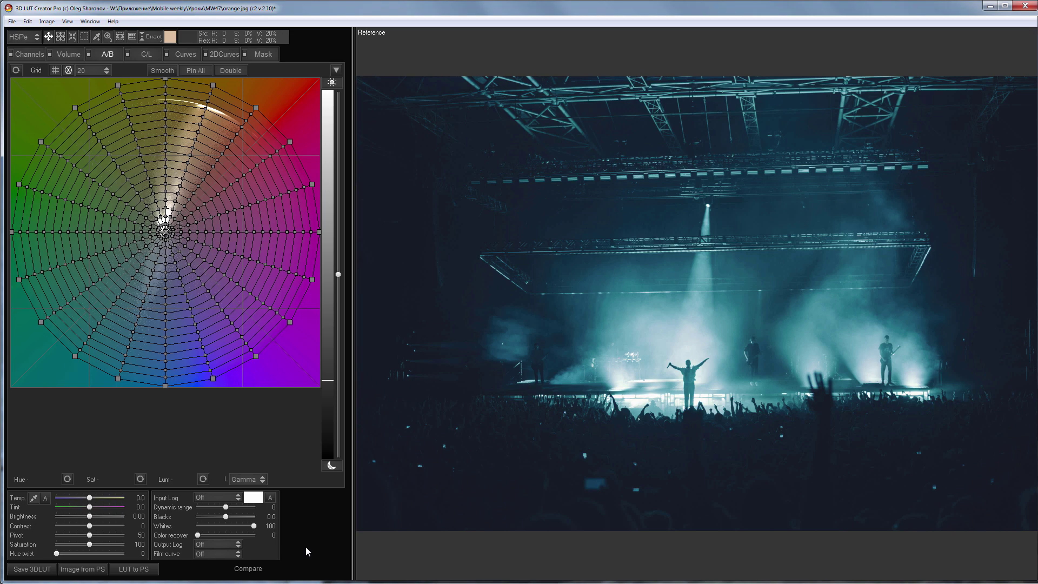
pyautogui.press('c')
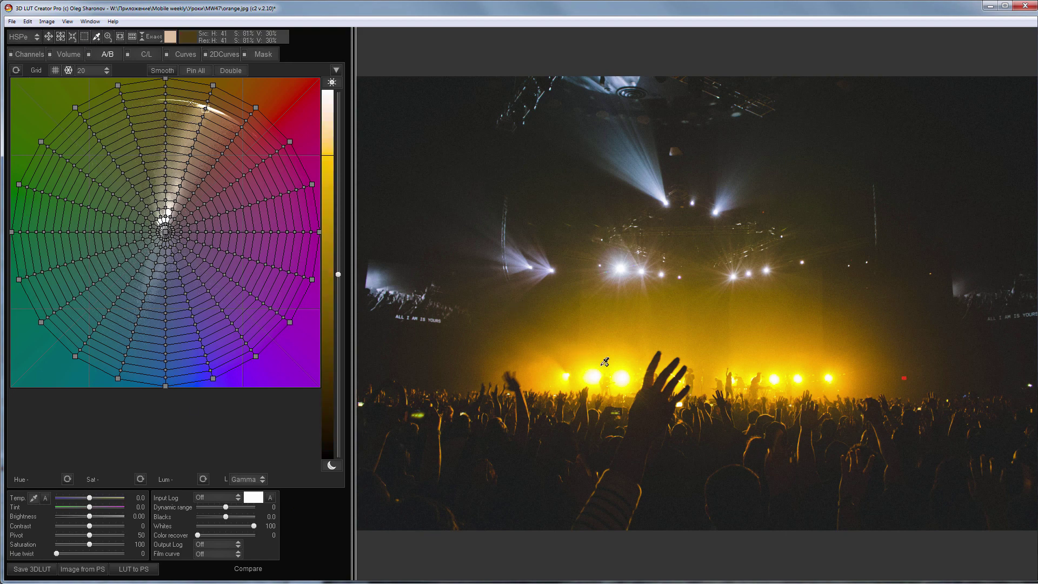
pyautogui.hotkey('ctrl', 'a')
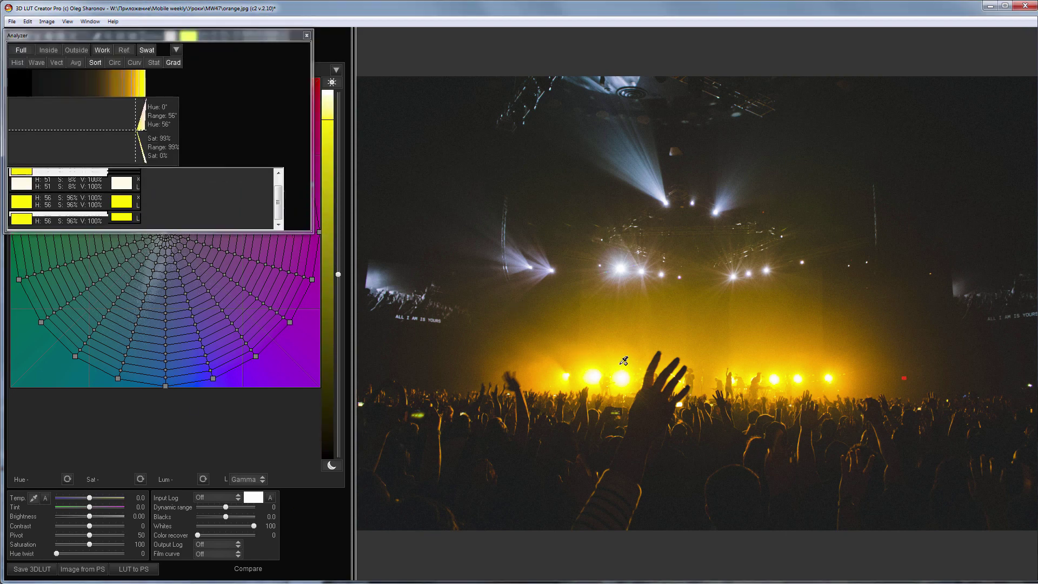
pyautogui.moveTo(623, 360); pyautogui.dragTo(609, 328)
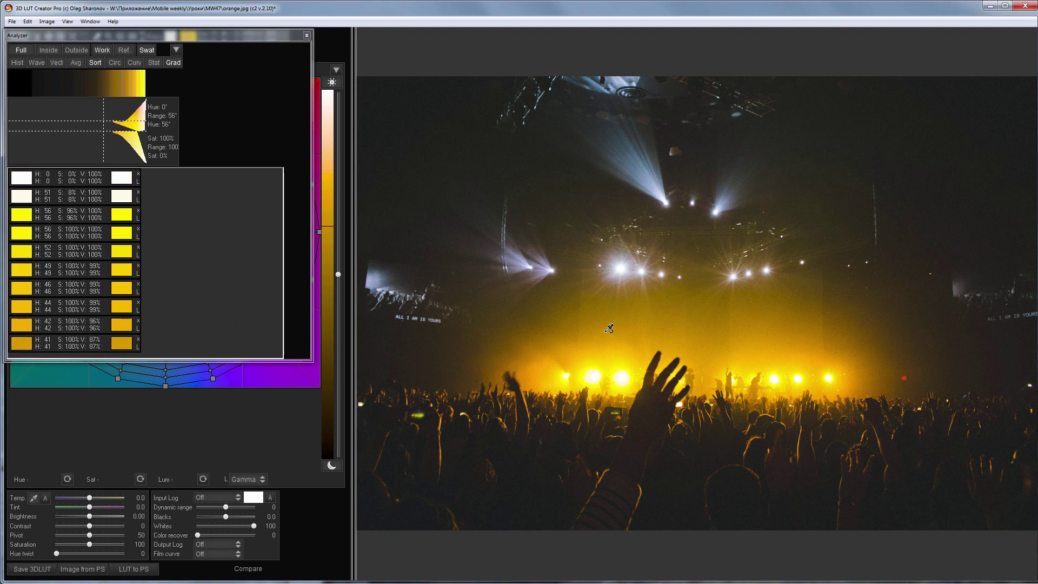
pyautogui.moveTo(609, 328)
pyautogui.mouseDown()
pyautogui.moveTo(440, 215)
pyautogui.moveTo(379, 87)
pyautogui.mouseUp()
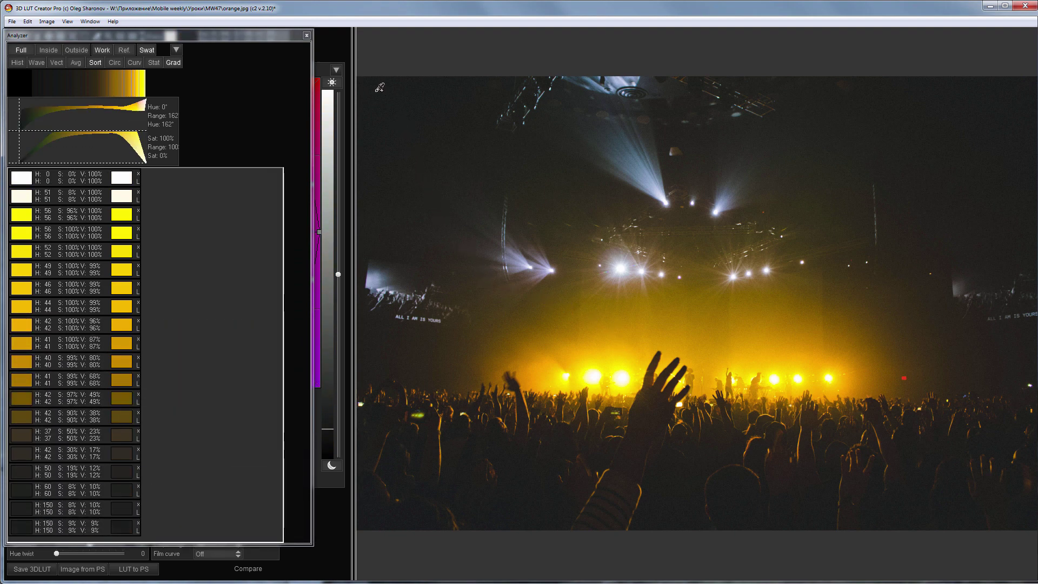
# Sample a near-white to dark cyan gradient across the reference image.
pyautogui.press('r')
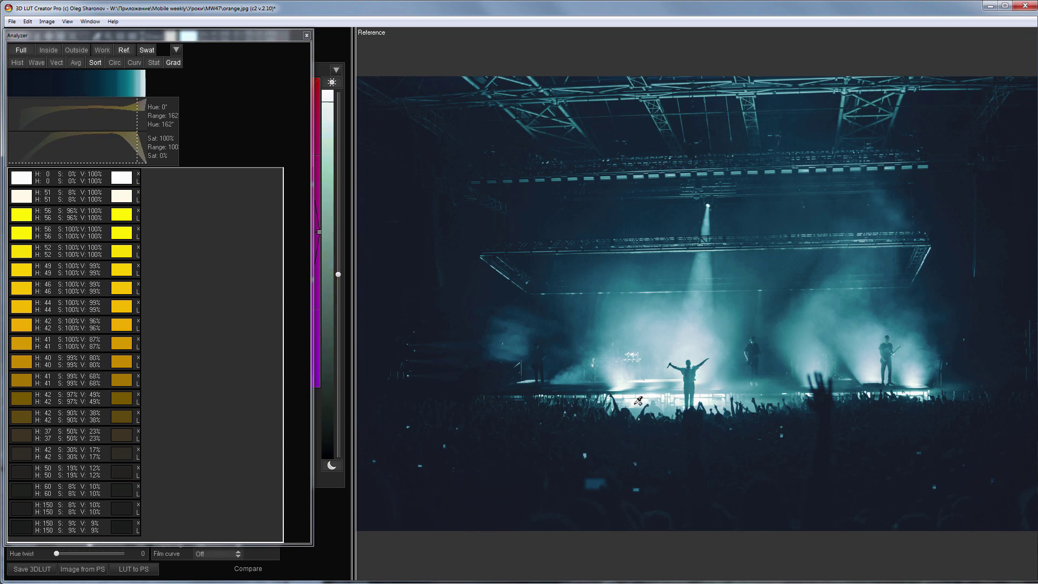
pyautogui.click(637, 397)
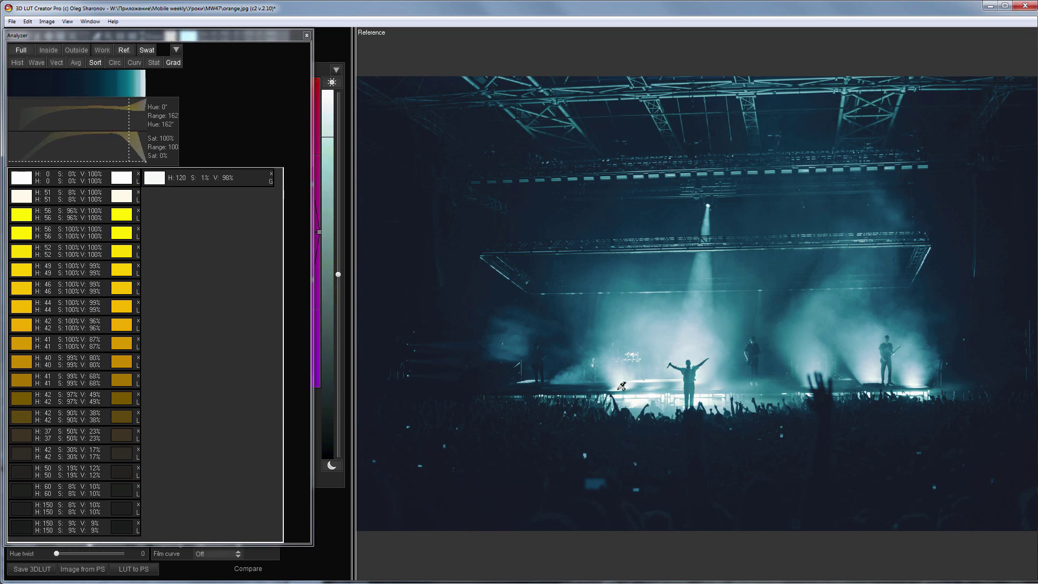
pyautogui.moveTo(622, 386)
pyautogui.mouseDown()
pyautogui.moveTo(628, 324)
pyautogui.moveTo(490, 287)
pyautogui.moveTo(412, 220)
pyautogui.moveTo(381, 144)
pyautogui.moveTo(386, 160)
pyautogui.mouseUp()
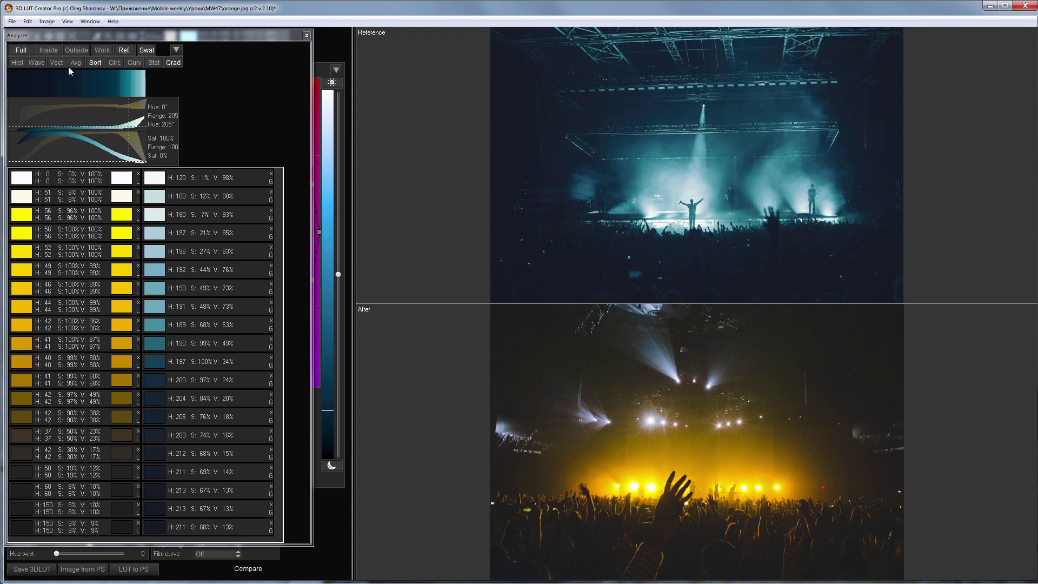
# Match the photo's colour gradient to the teal reference with Variability 0.
pyautogui.click(27, 21)
pyautogui.click(101, 237)
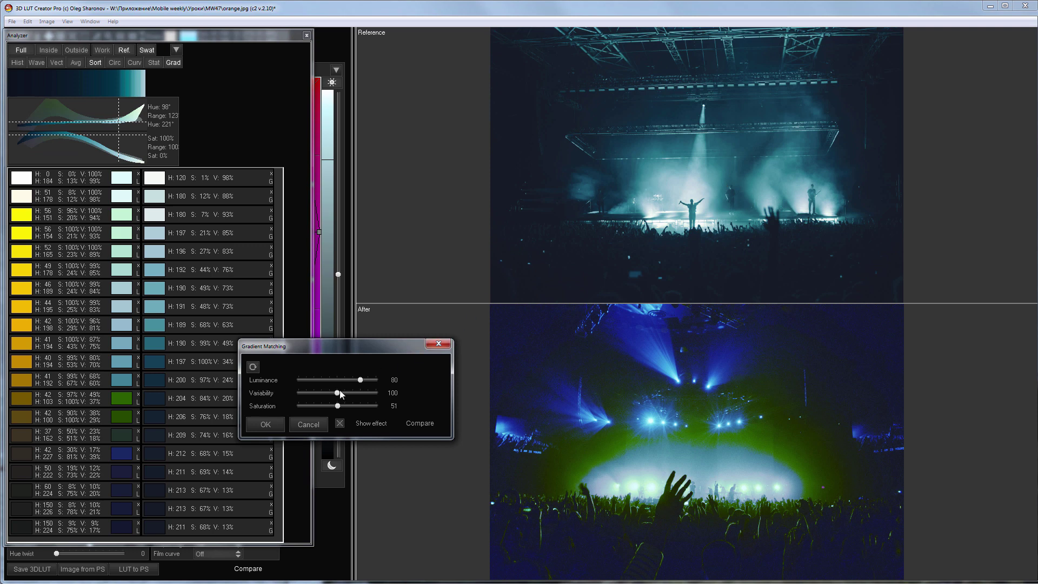
pyautogui.moveTo(337, 393); pyautogui.dragTo(287, 397)
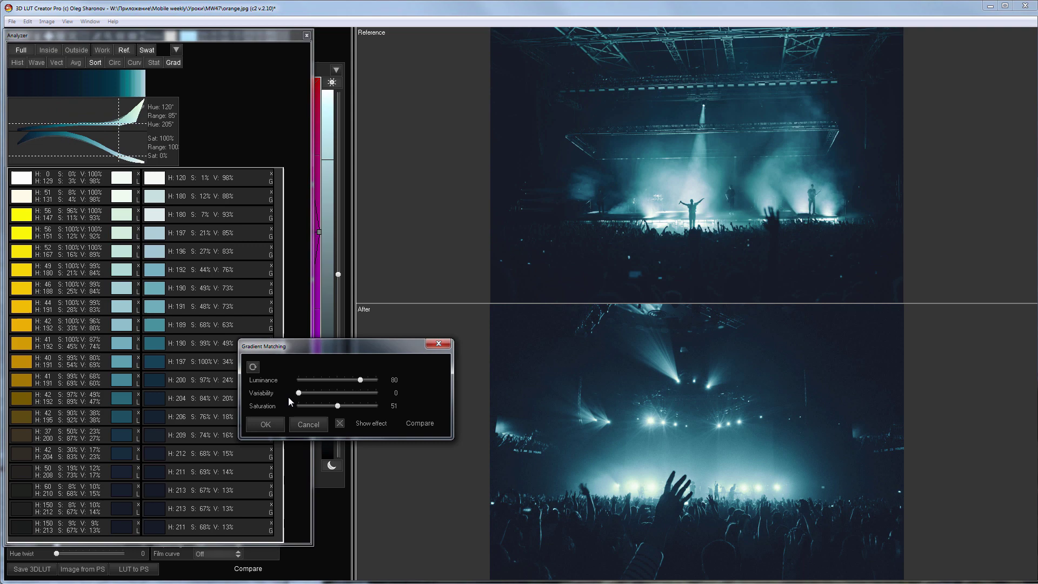
pyautogui.click(274, 424)
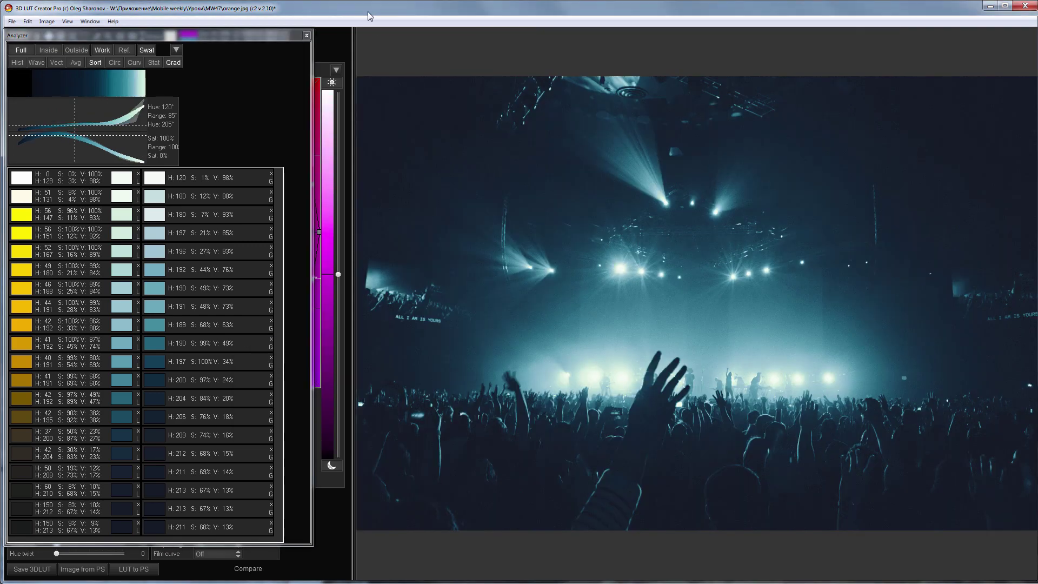
# Compare Before/After and Reference views, then undo the teal gradient match.
pyautogui.press('c')
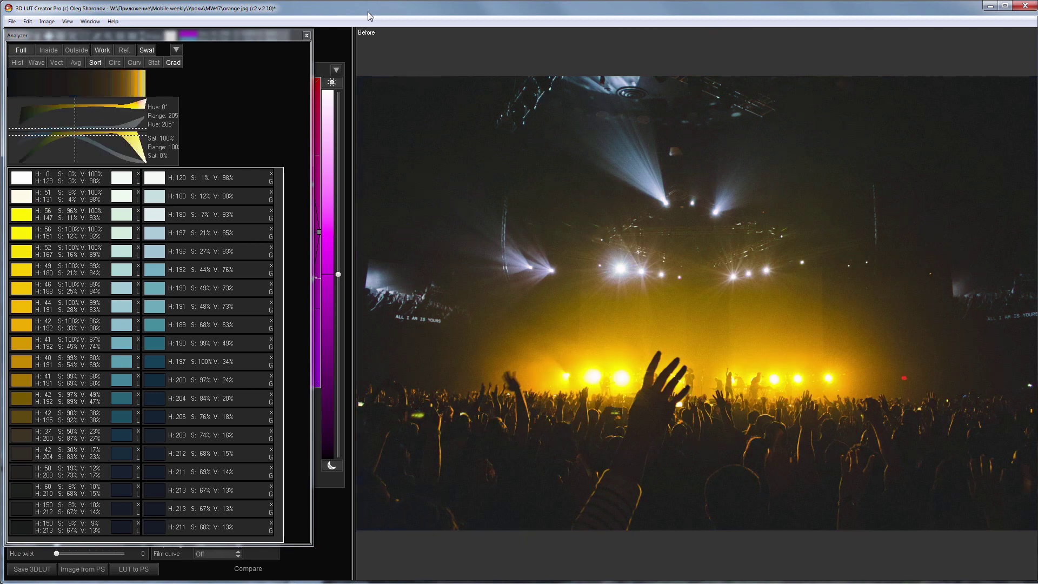
pyautogui.press('c')
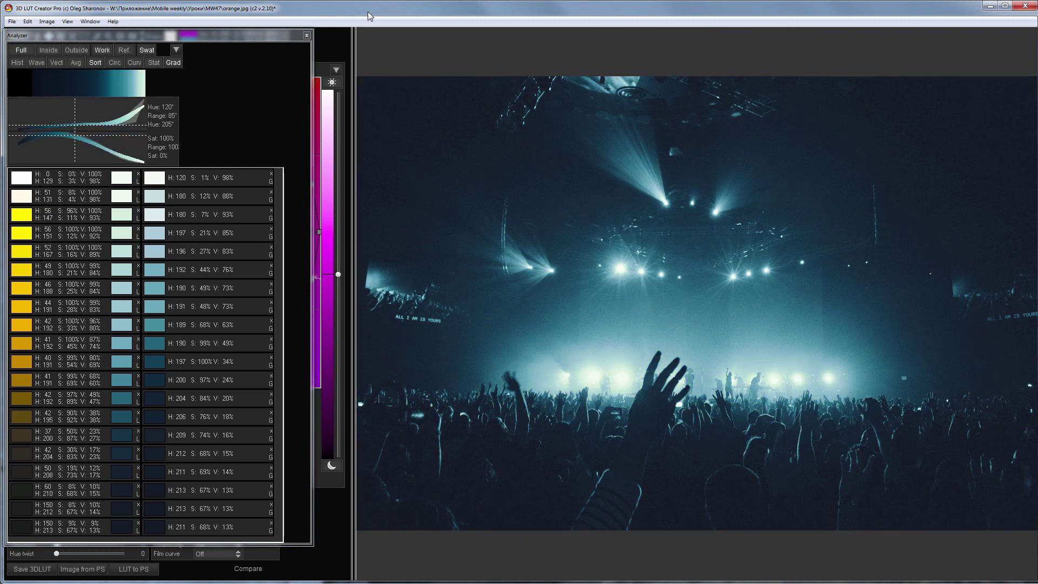
pyautogui.press('r')
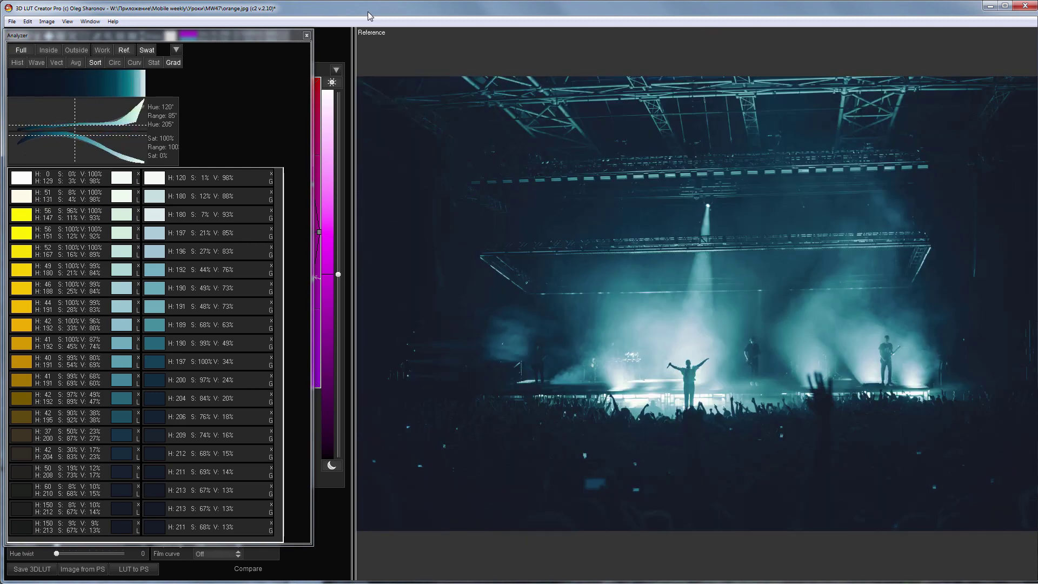
pyautogui.press('r')
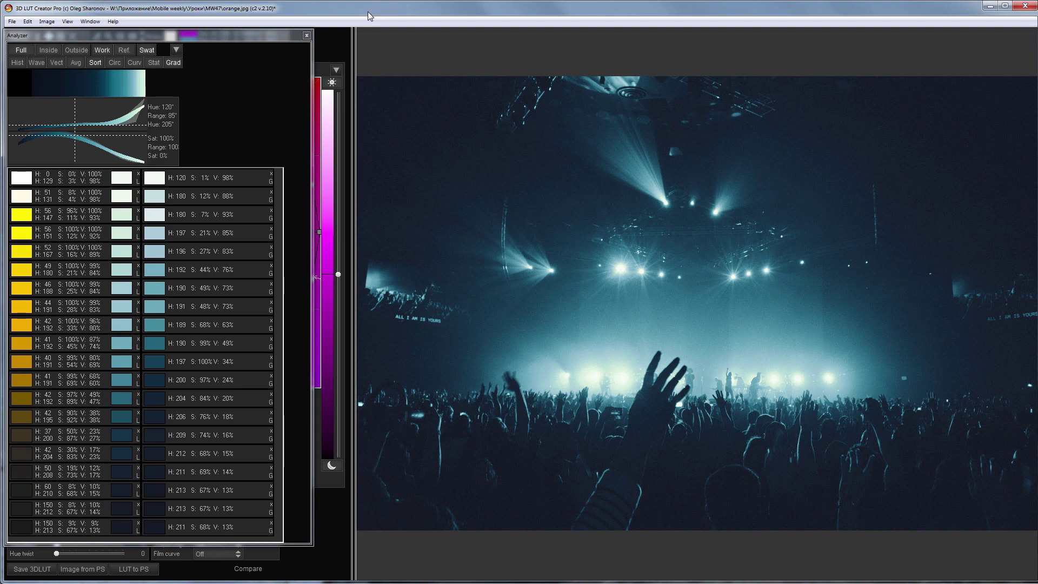
pyautogui.press('c')
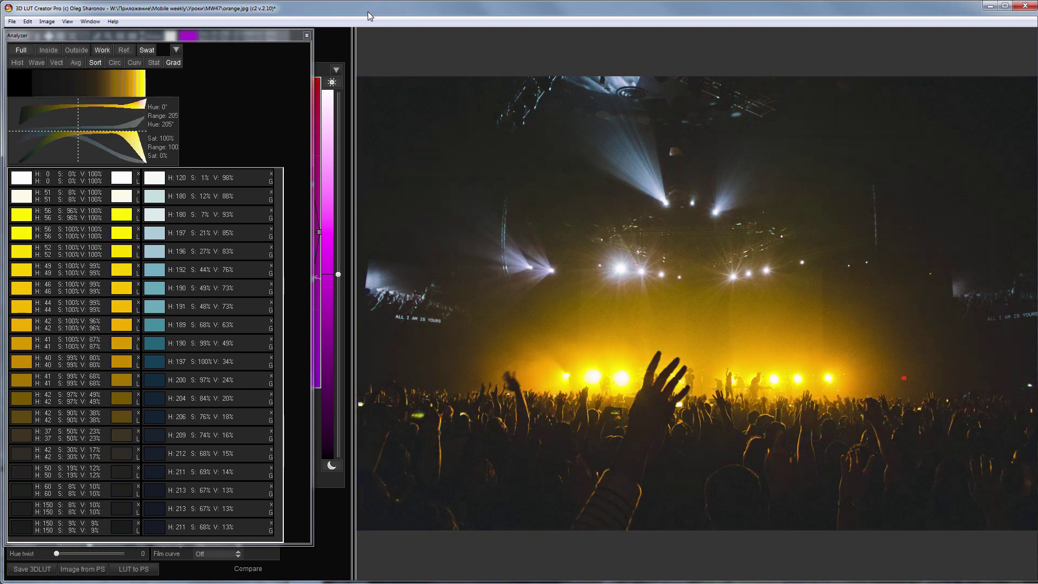
# Swap the working and reference colour samples, then view the yellow reference.
pyautogui.click(176, 50)
pyautogui.click(259, 253)
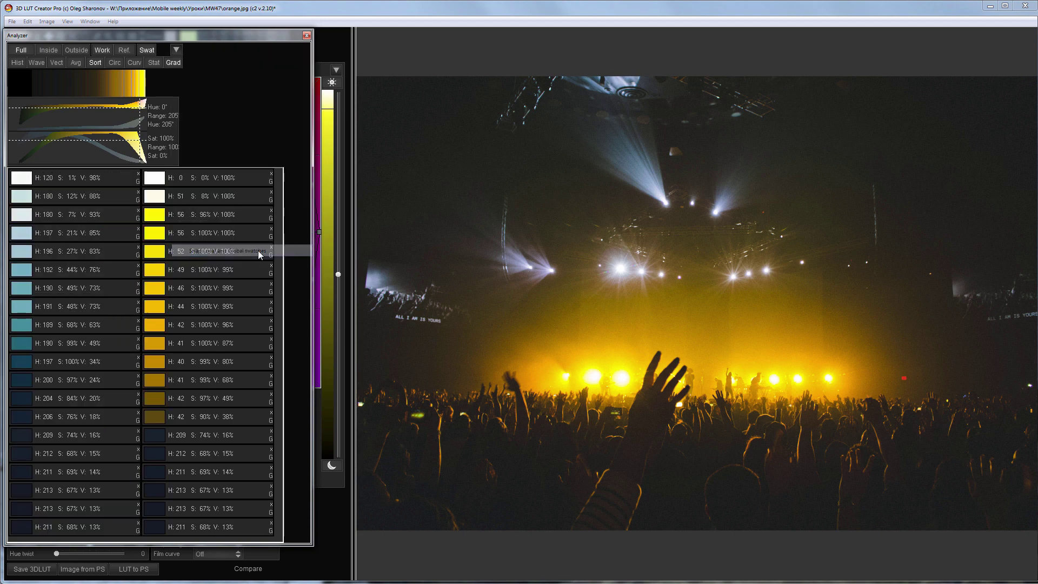
pyautogui.click(436, 14)
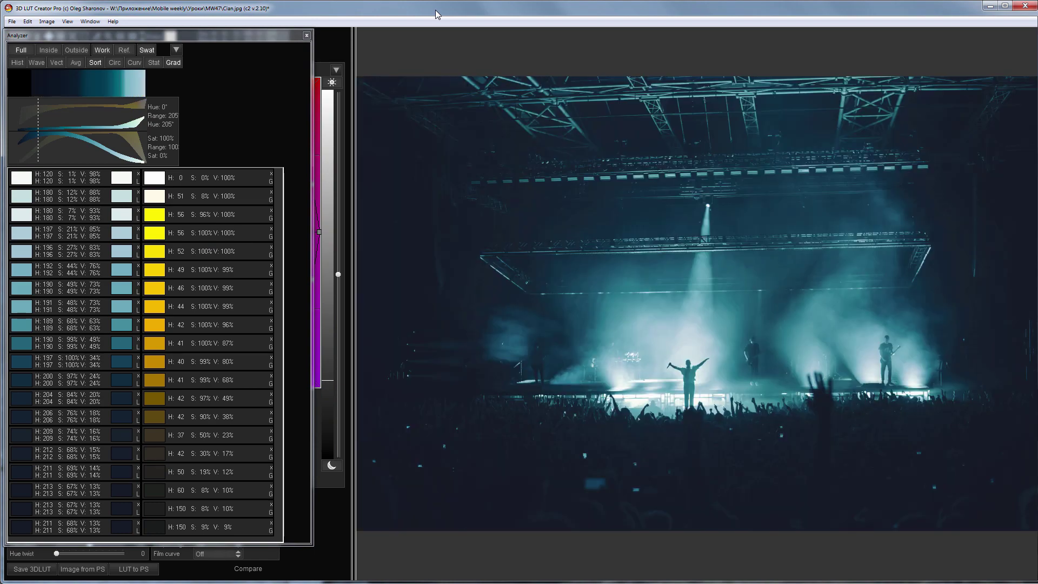
pyautogui.press('r')
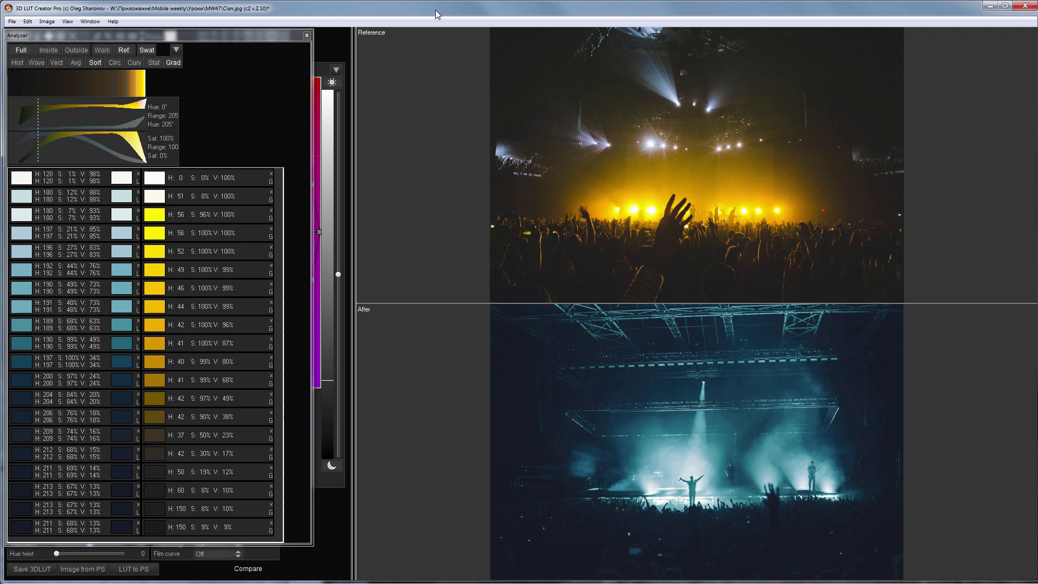
# Match the colour gradient to the warm reference with reduced Luminance strength.
pyautogui.click(28, 21)
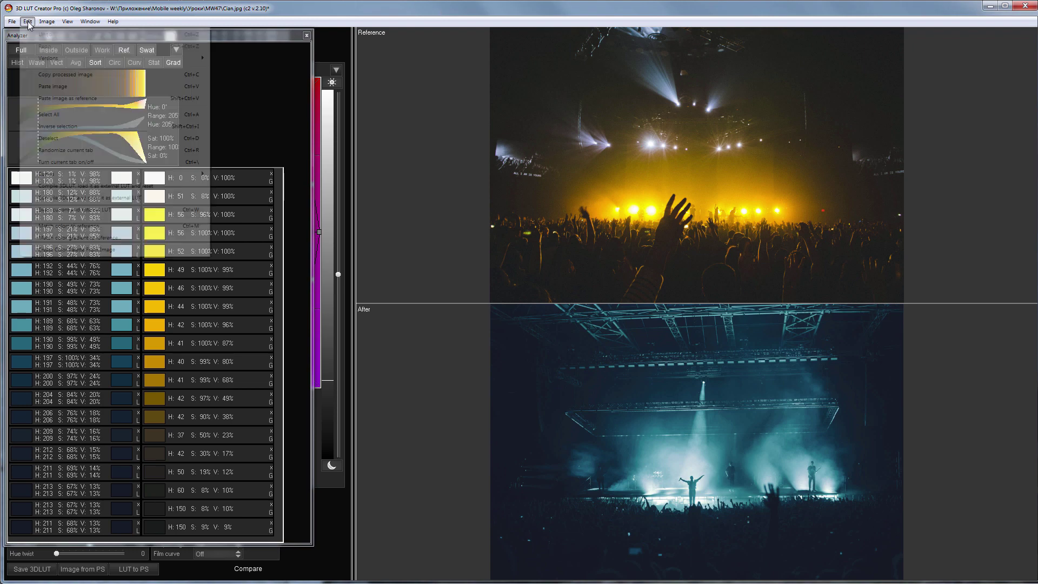
pyautogui.click(95, 238)
pyautogui.moveTo(343, 335); pyautogui.dragTo(306, 209)
pyautogui.moveTo(335, 246)
pyautogui.mouseDown()
pyautogui.moveTo(279, 244)
pyautogui.moveTo(278, 271)
pyautogui.mouseUp()
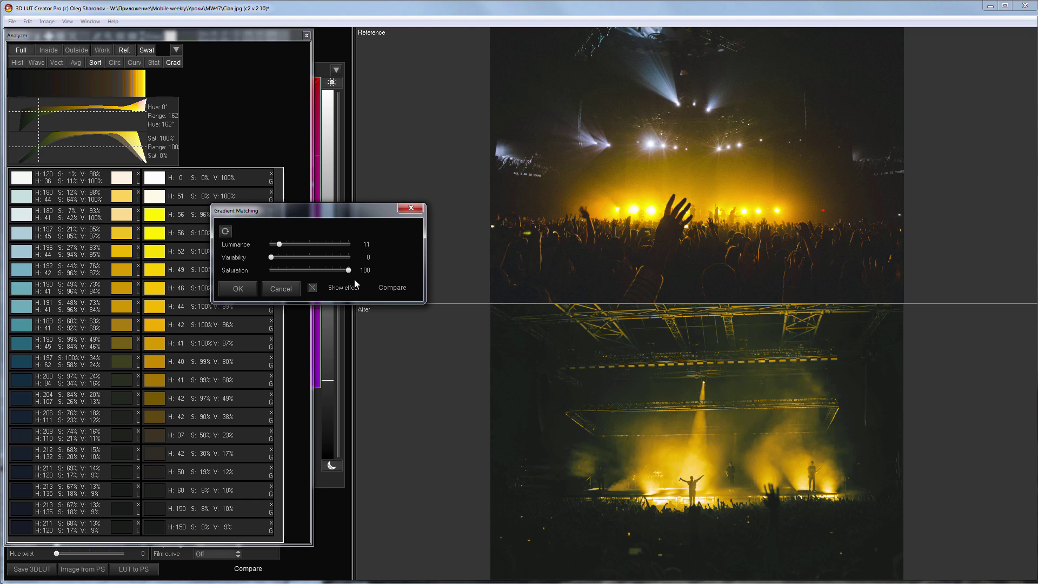
pyautogui.click(240, 287)
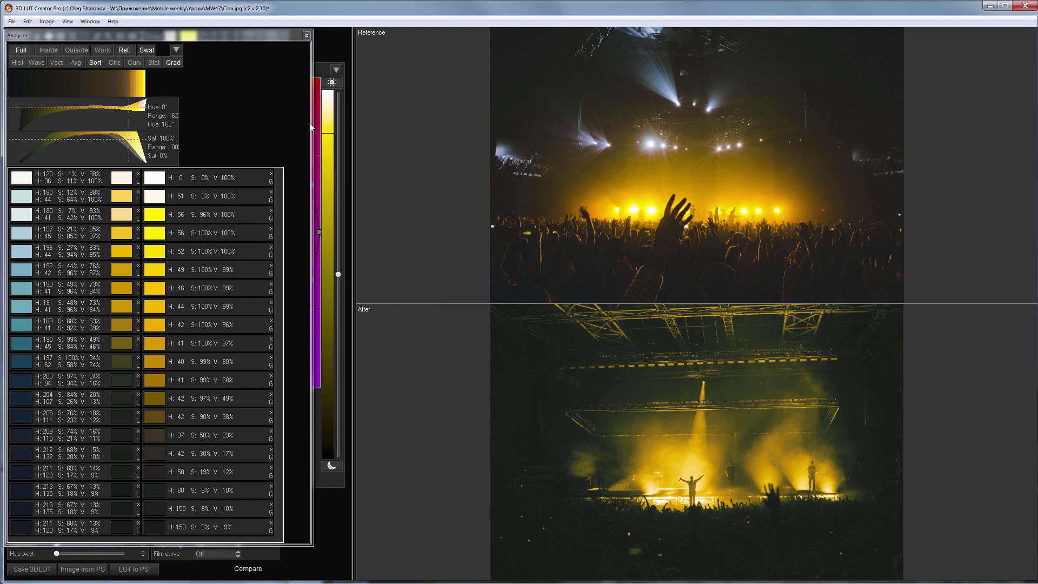
# Push the Curves Blend strength to about 143% in the single After view.
pyautogui.click(308, 37)
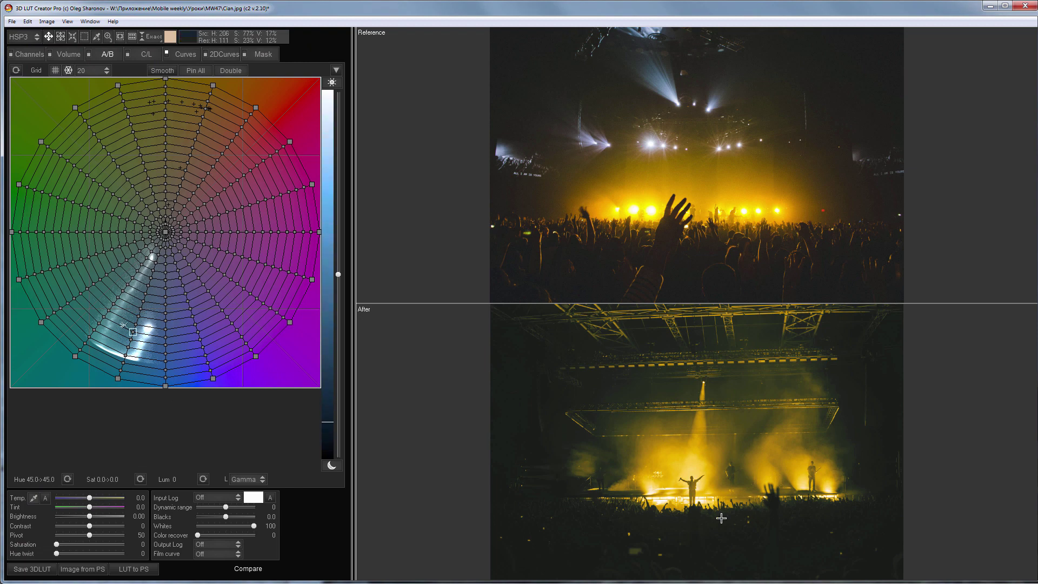
pyautogui.press('Tab')
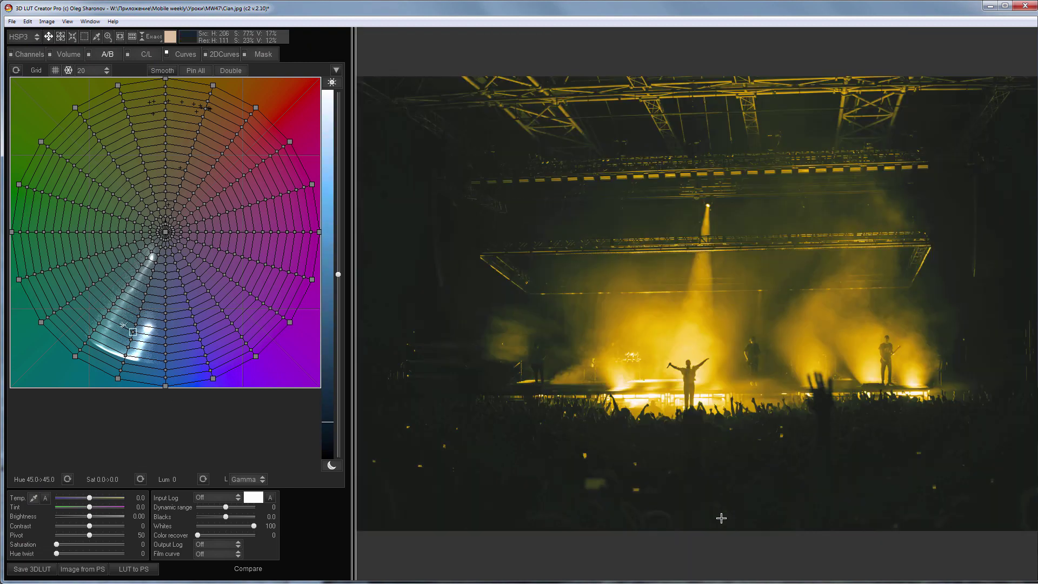
pyautogui.click(178, 53)
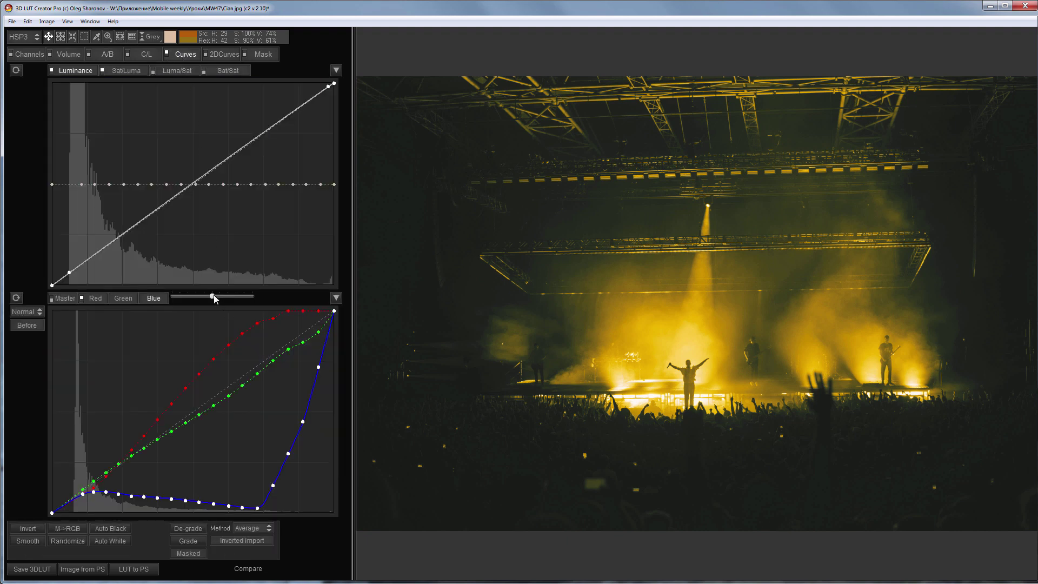
pyautogui.moveTo(213, 297); pyautogui.dragTo(186, 297)
pyautogui.moveTo(214, 306); pyautogui.dragTo(233, 306)
pyautogui.click(268, 54)
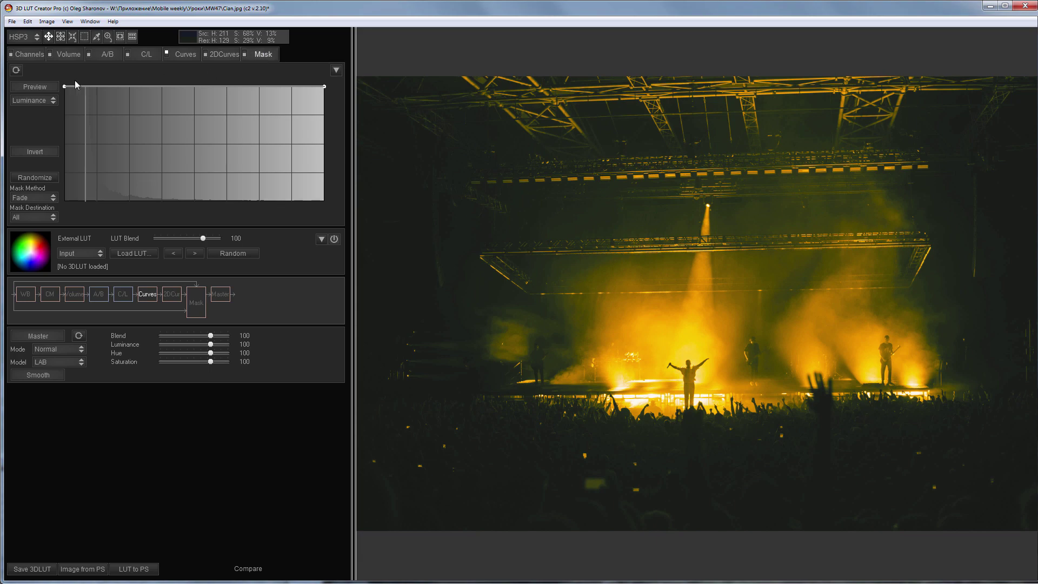
# Shape the luminance mask curve to mostly exclude shadows and grade highlights just below full.
pyautogui.moveTo(65, 86)
pyautogui.mouseDown()
pyautogui.moveTo(119, 186)
pyautogui.moveTo(159, 216)
pyautogui.mouseUp()
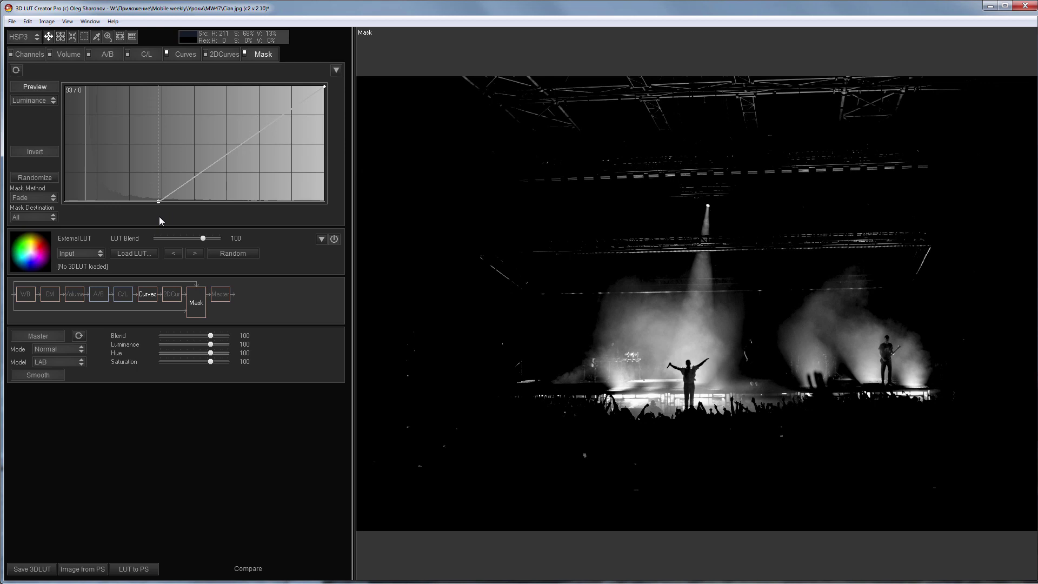
pyautogui.moveTo(325, 86); pyautogui.dragTo(244, 86)
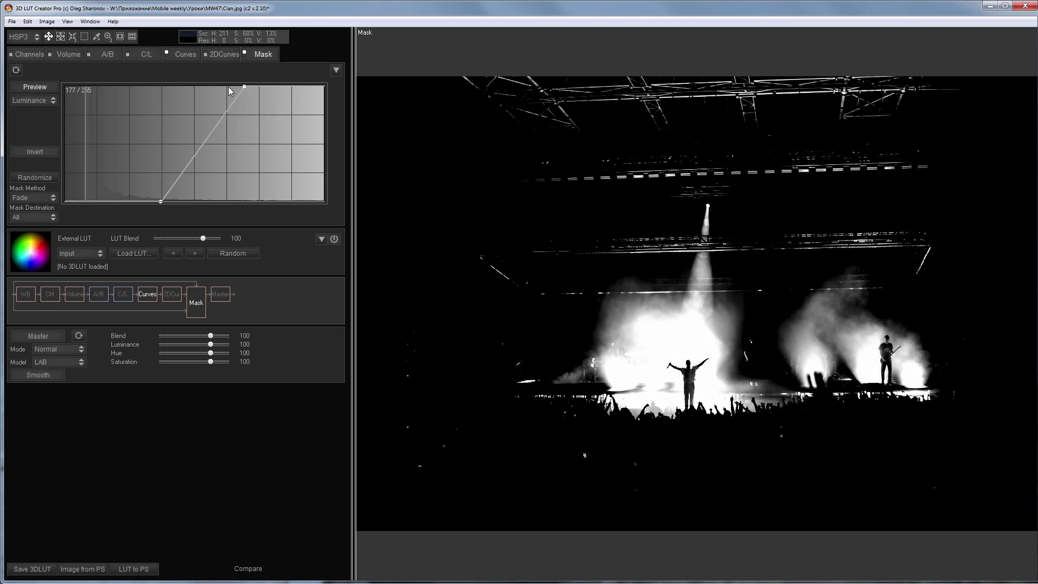
pyautogui.click(37, 85)
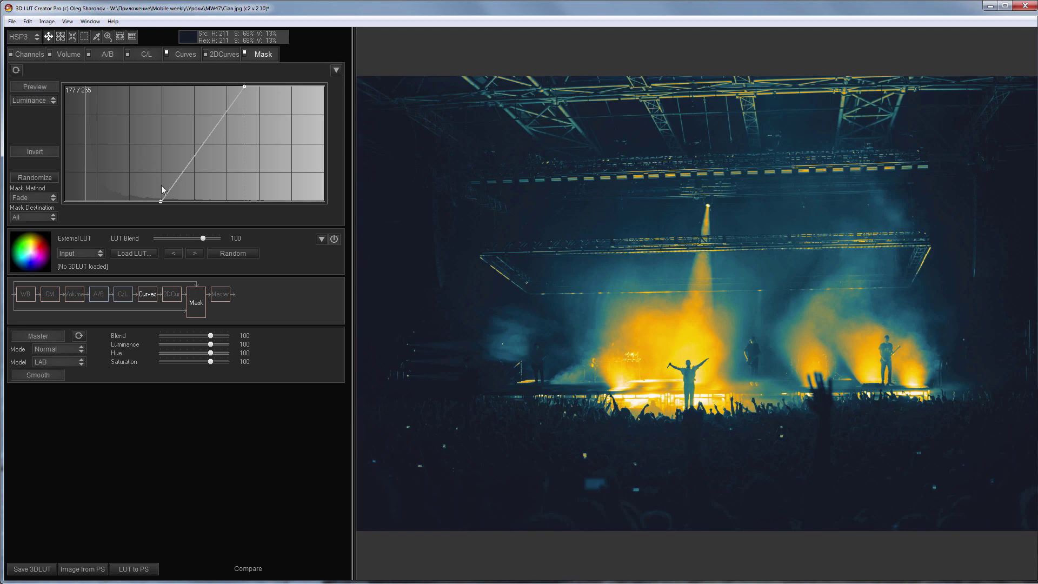
pyautogui.moveTo(161, 202); pyautogui.dragTo(156, 205)
pyautogui.moveTo(157, 205); pyautogui.dragTo(150, 191)
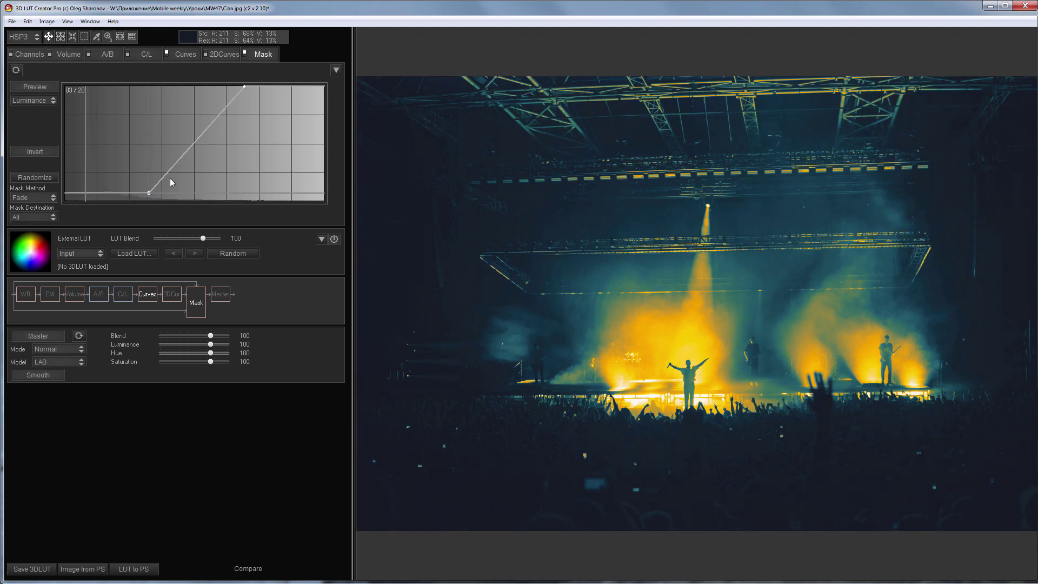
pyautogui.moveTo(243, 85); pyautogui.dragTo(245, 98)
pyautogui.moveTo(245, 97); pyautogui.dragTo(248, 94)
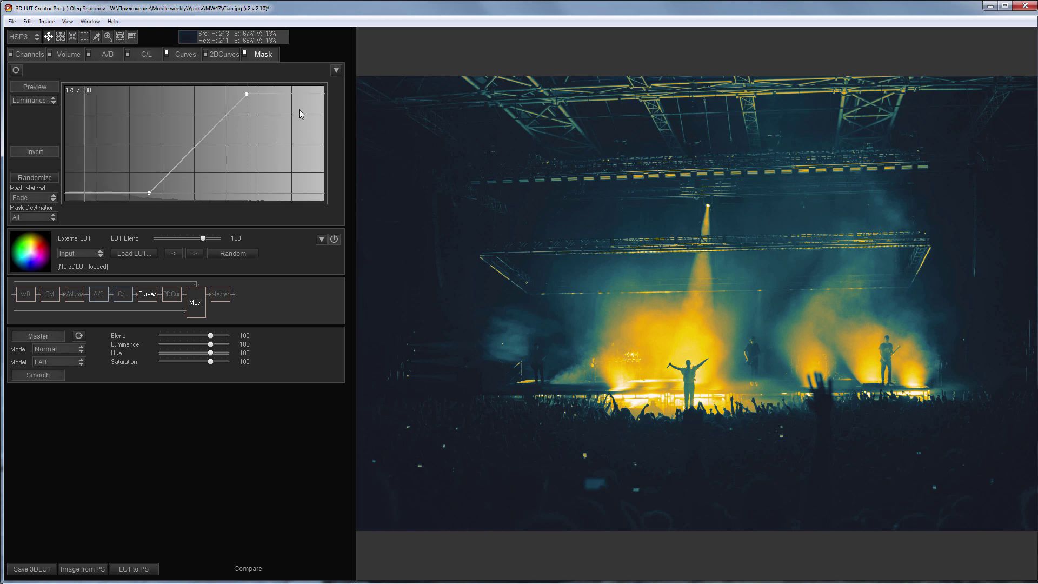
# Toggle the mask off and on, then cycle Before, Reference and After splits.
pyautogui.click(244, 54)
pyautogui.click(244, 54)
pyautogui.press('c')
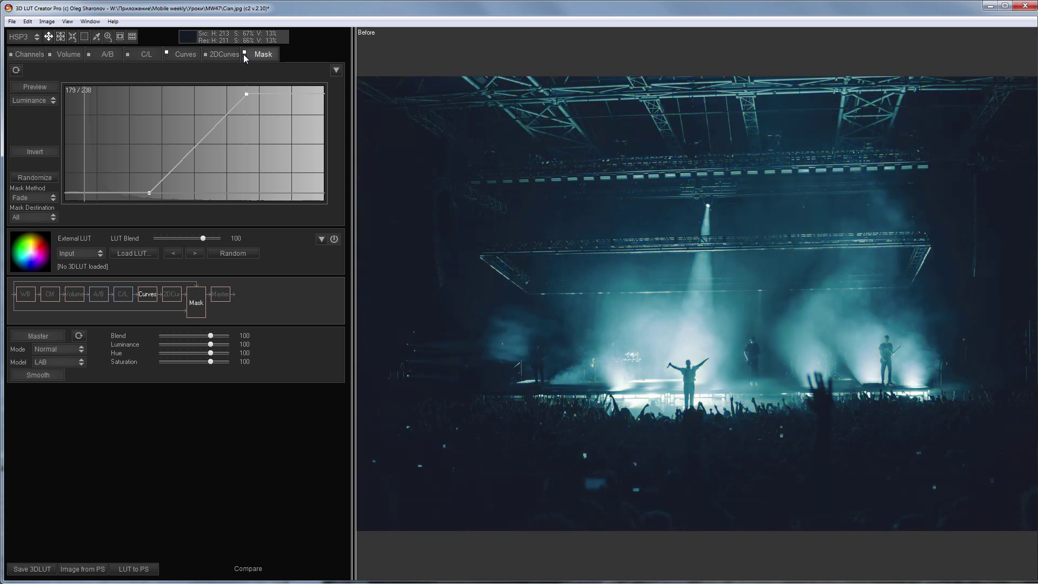
pyautogui.press('r')
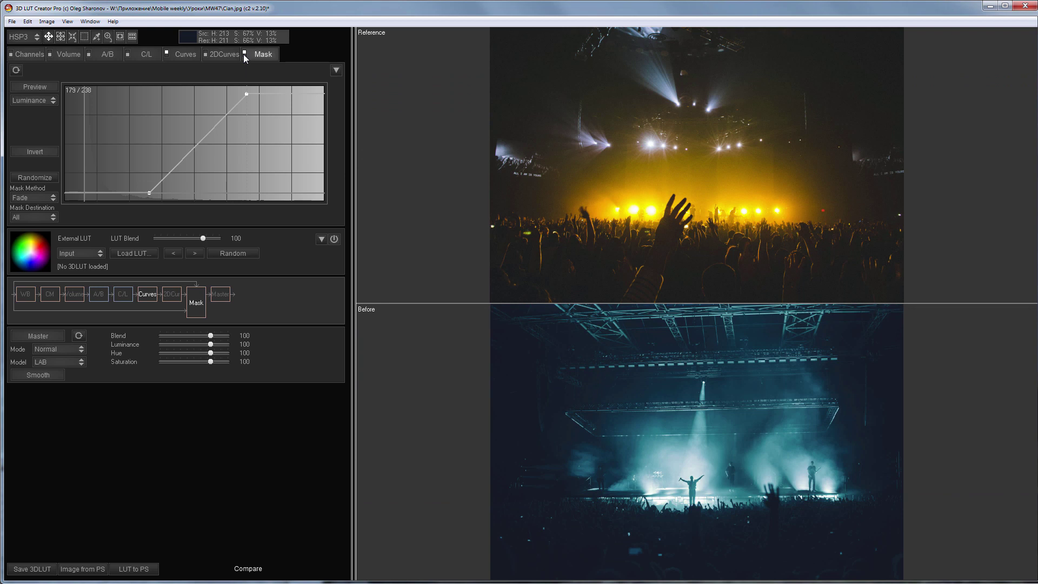
pyautogui.press('c')
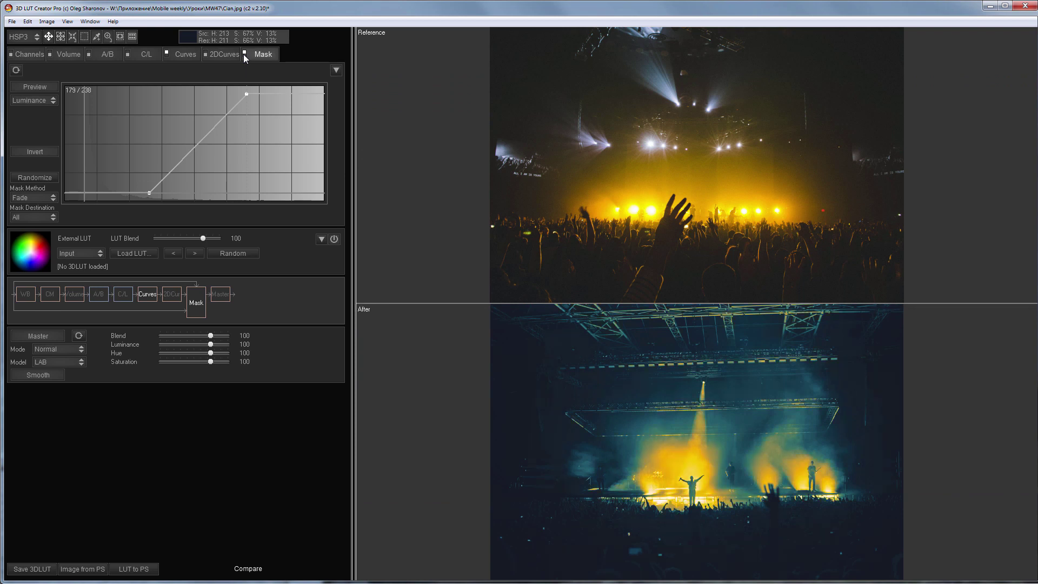
pyautogui.press('r')
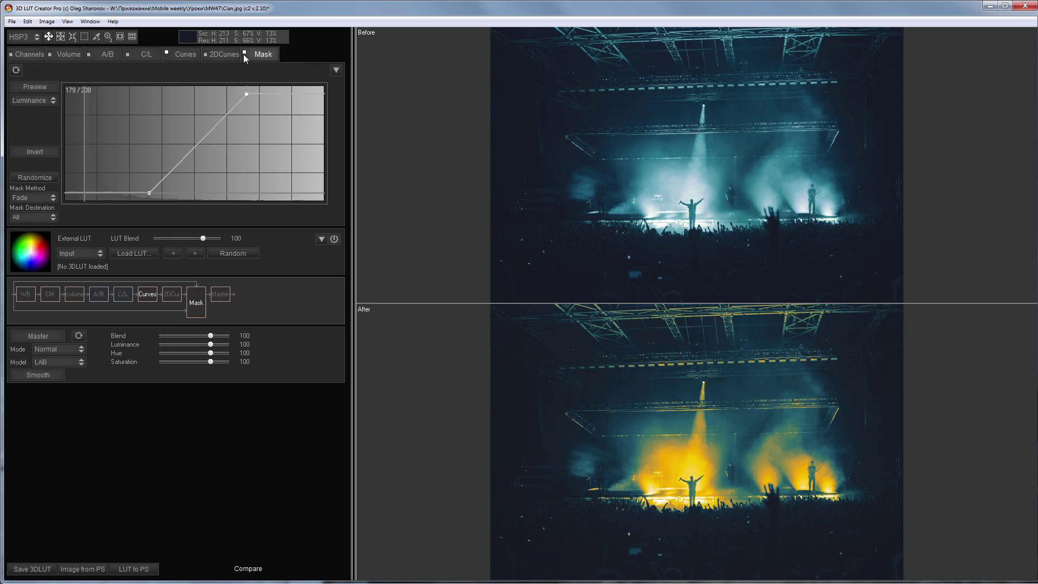